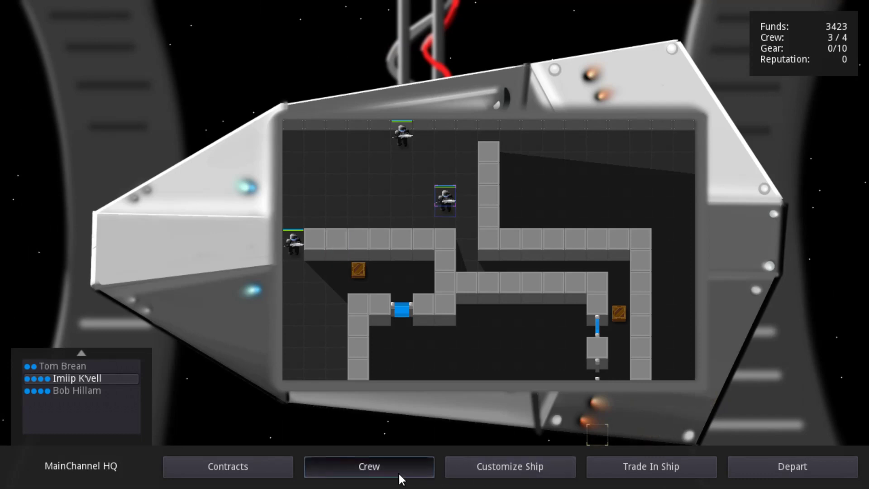
# - Check the perks of Tom Brean, Imiip K'vell and Bob Hillam, then hire recruit Jill Vondis
pyautogui.click(267, 74)
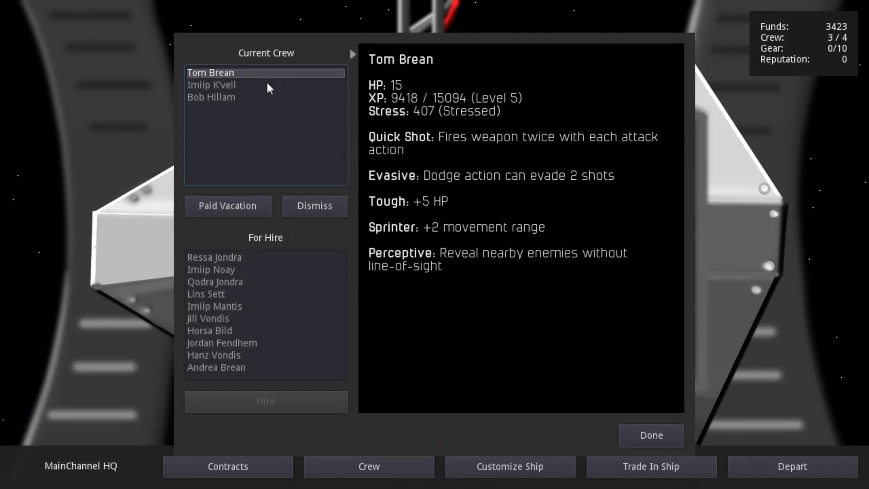
pyautogui.click(269, 86)
pyautogui.click(270, 97)
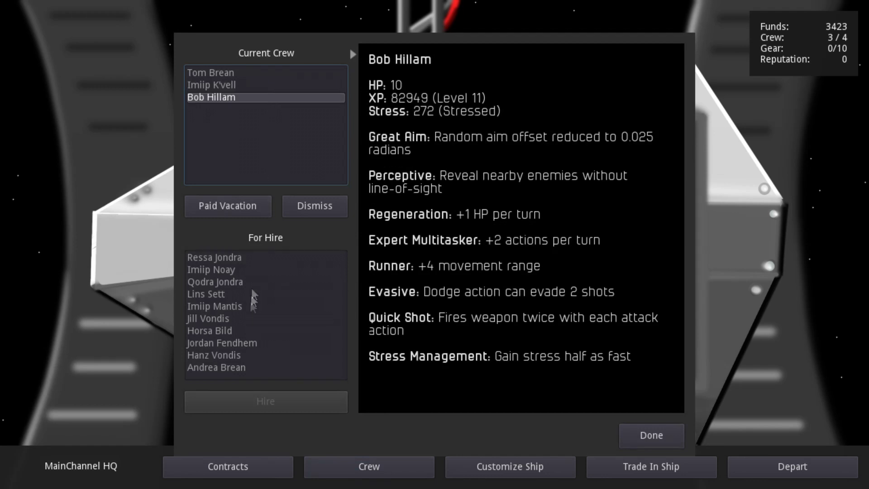
pyautogui.click(251, 320)
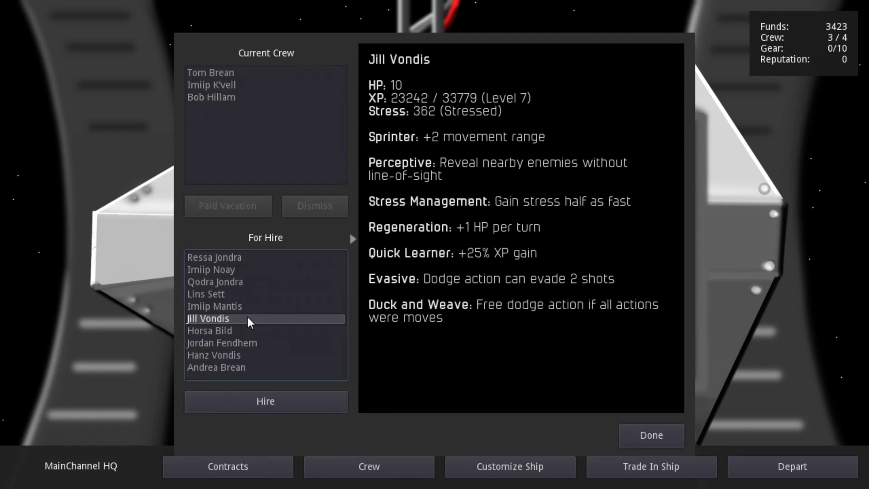
pyautogui.click(262, 402)
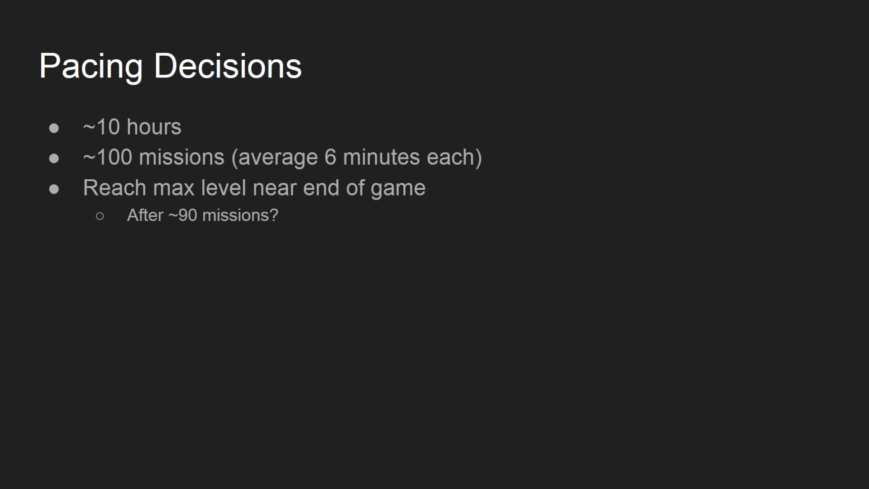
# - Reveal the '20-40 perks', 'Level cap ~10' and 'distribute over 90 missions' bullets
pyautogui.press('Right')
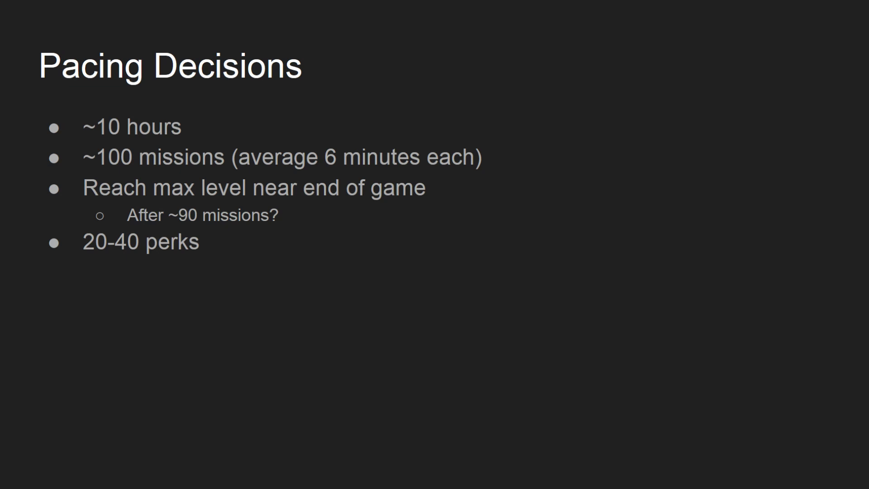
pyautogui.press('Right')
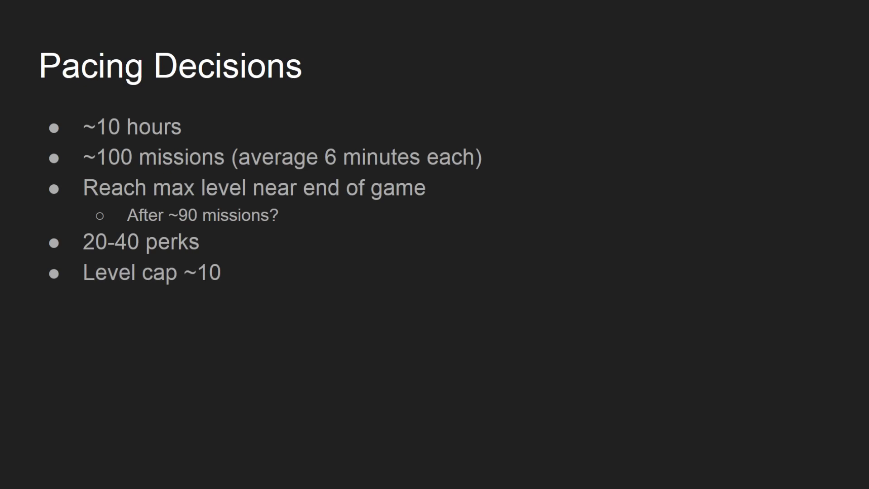
pyautogui.press('Right')
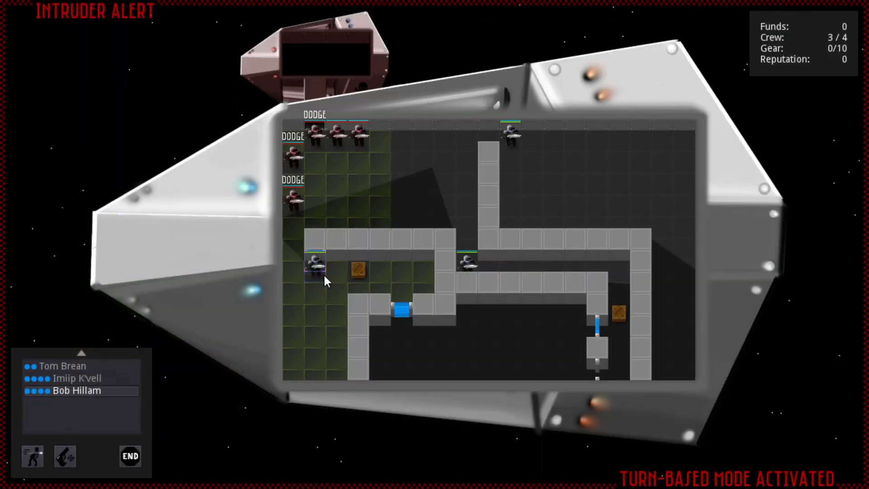
# - Move Bob Hillam into the top-left corridor to shoot two intruders, and shift Tom Brean left
pyautogui.click(294, 245)
pyautogui.click(294, 155)
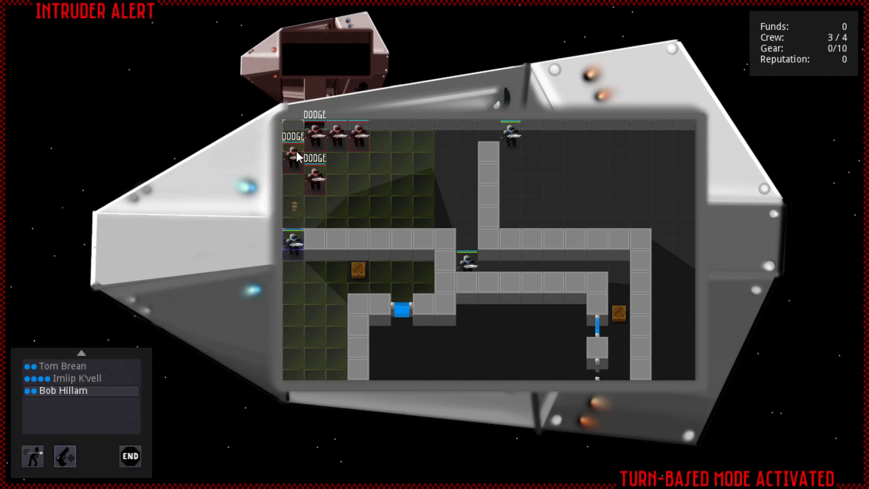
pyautogui.click(319, 139)
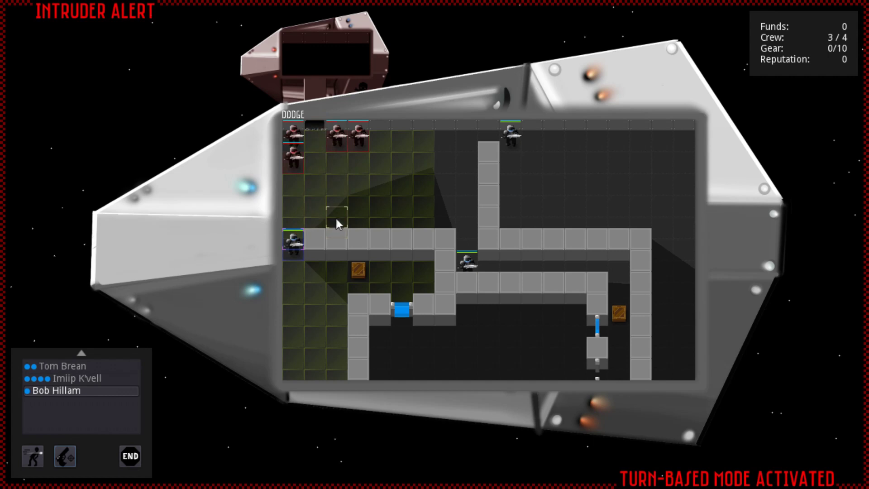
pyautogui.click(513, 139)
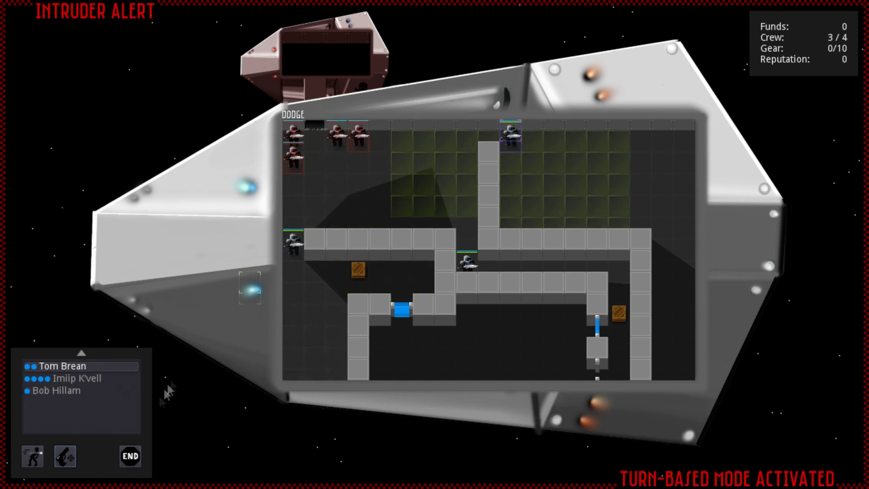
pyautogui.click(401, 148)
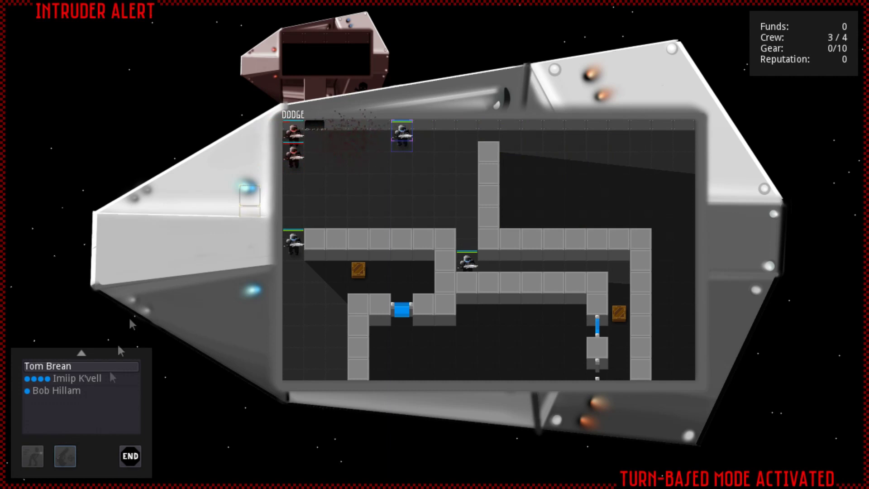
# - Move Imiip K'vell up into the open room and fire three shots at the top-left intruders
pyautogui.click(86, 378)
pyautogui.click(446, 199)
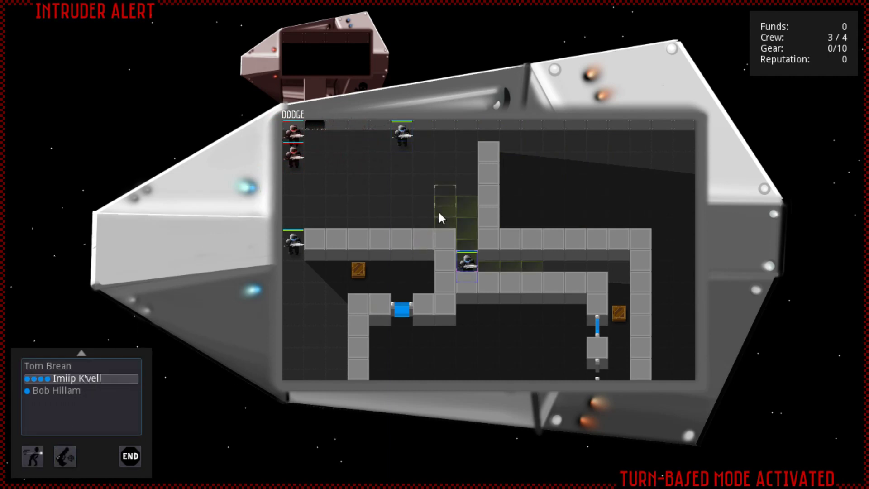
pyautogui.click(63, 456)
pyautogui.click(293, 156)
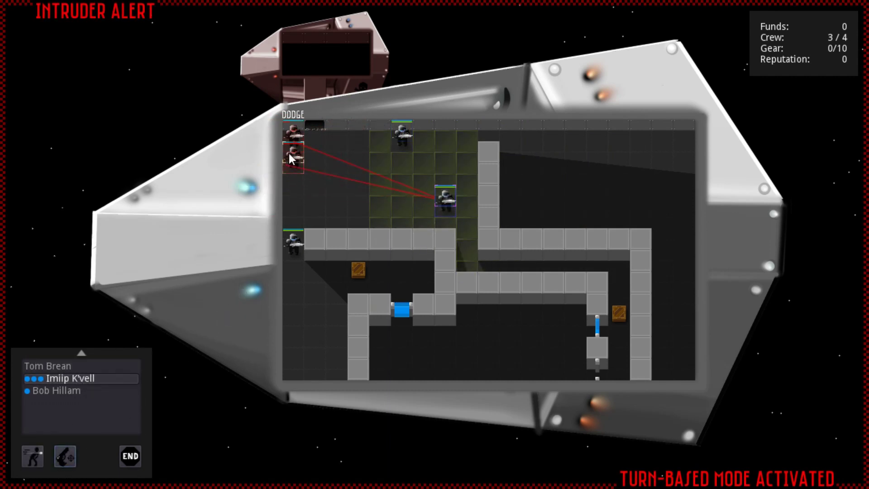
pyautogui.click(65, 456)
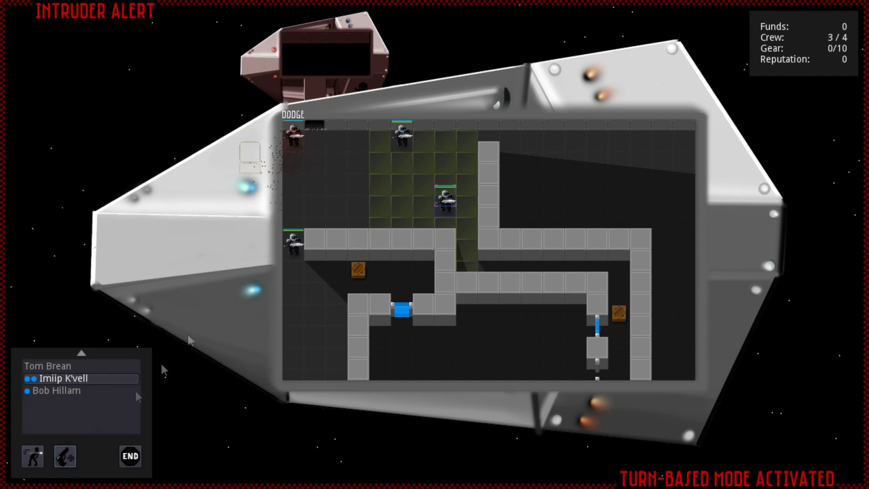
pyautogui.click(298, 144)
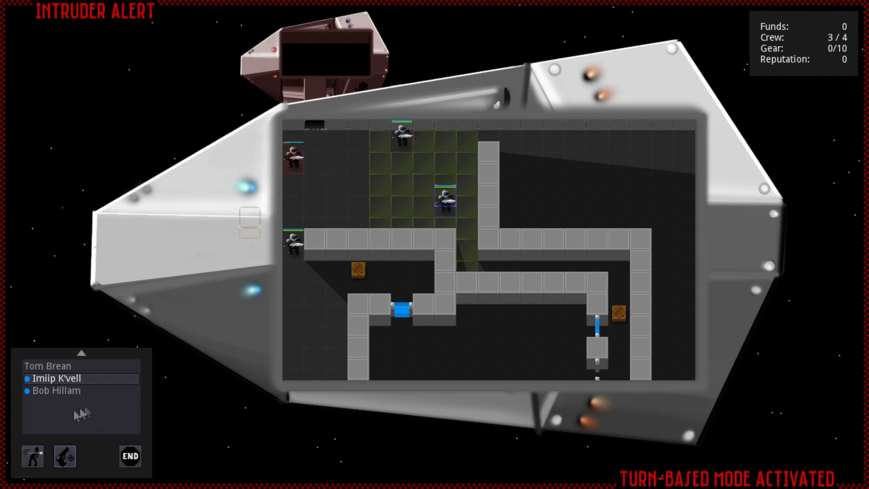
pyautogui.click(65, 456)
pyautogui.click(297, 165)
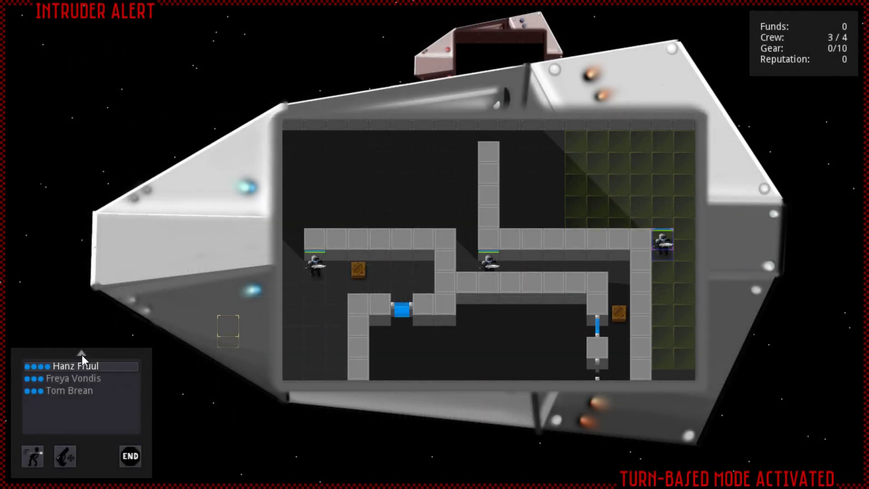
# - Compare Hanz Fruul's and Freya Vondis's perks, then move Tom Brean up one tile to dodge
pyautogui.click(82, 355)
pyautogui.click(91, 379)
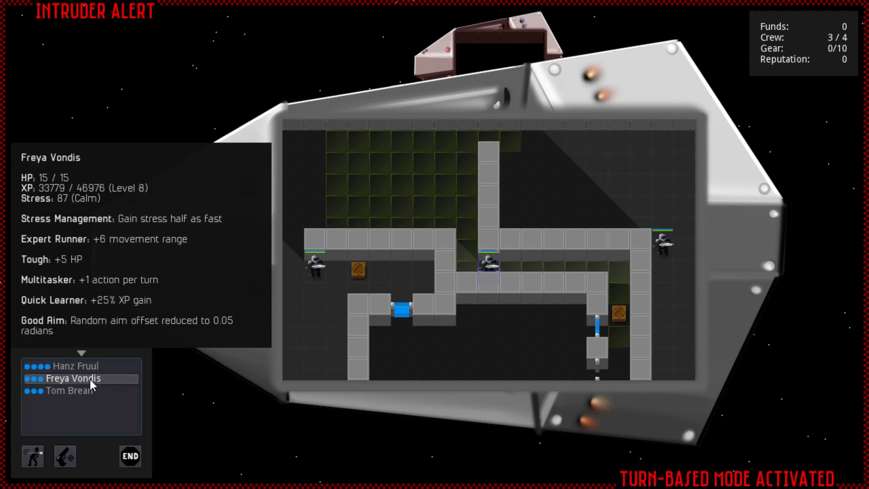
pyautogui.click(92, 392)
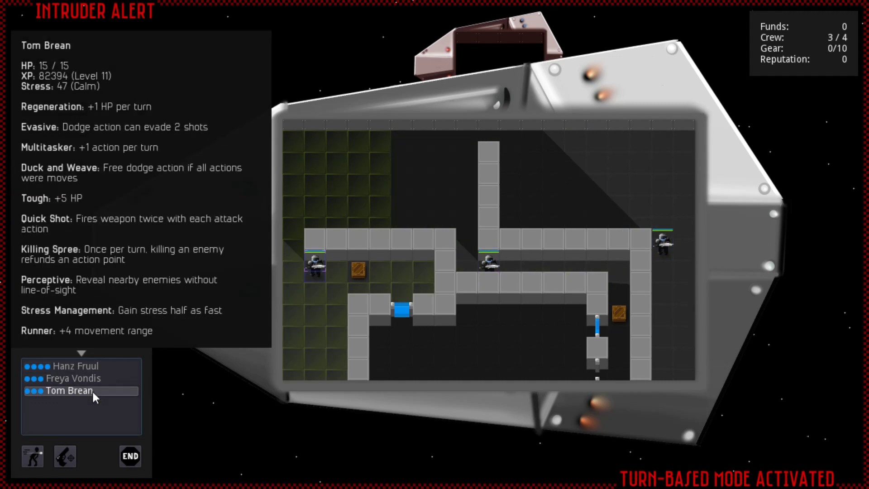
pyautogui.click(306, 220)
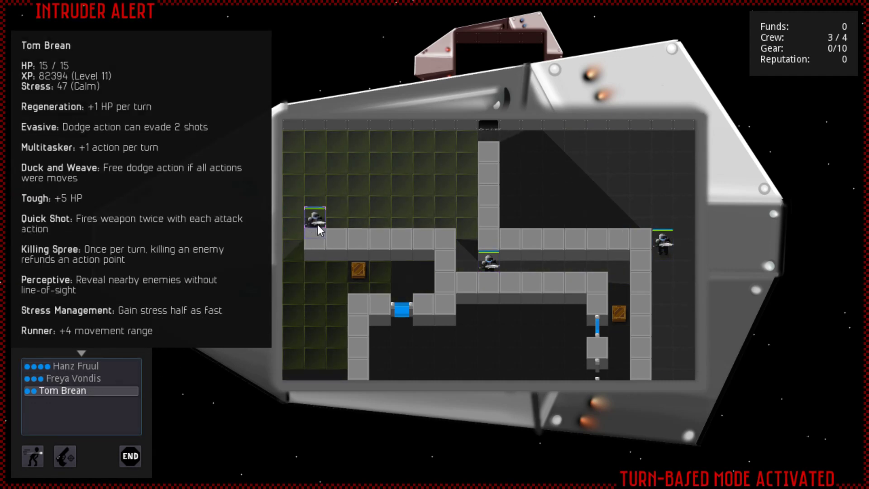
pyautogui.click(34, 456)
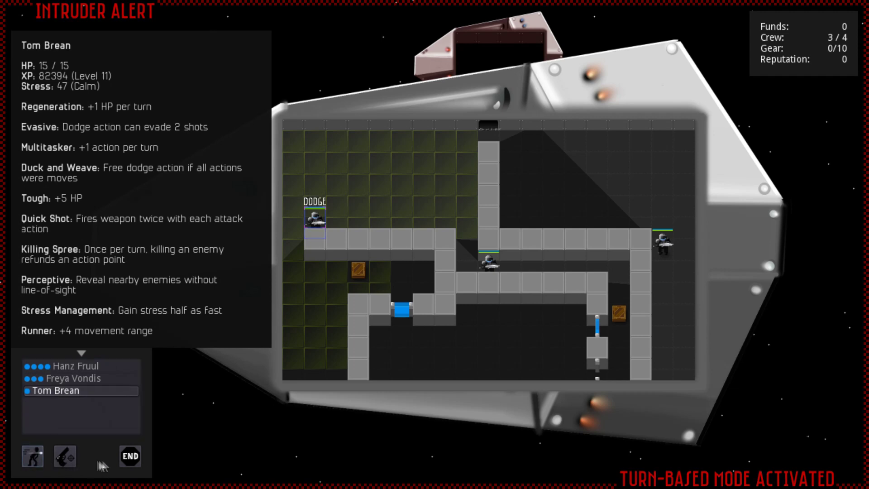
# - End the crew's turn, then have Hanz Fruul shoot the nearby red intruder
pyautogui.click(129, 457)
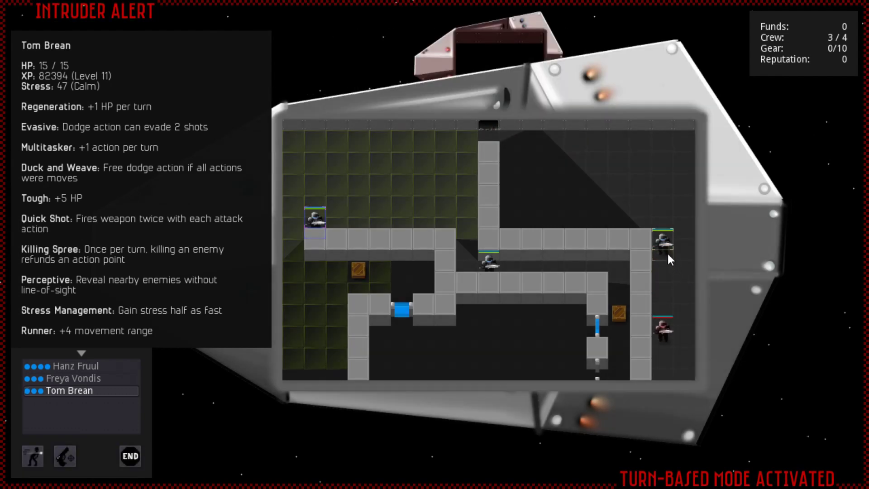
pyautogui.click(668, 252)
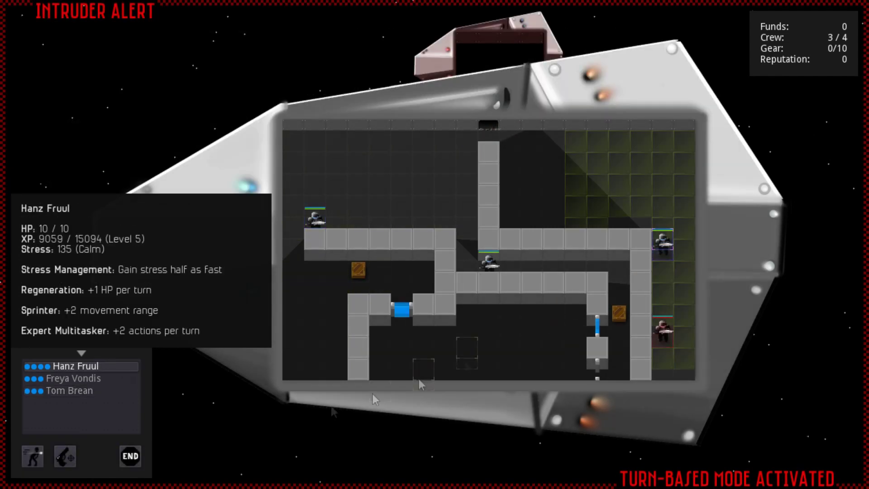
pyautogui.click(664, 382)
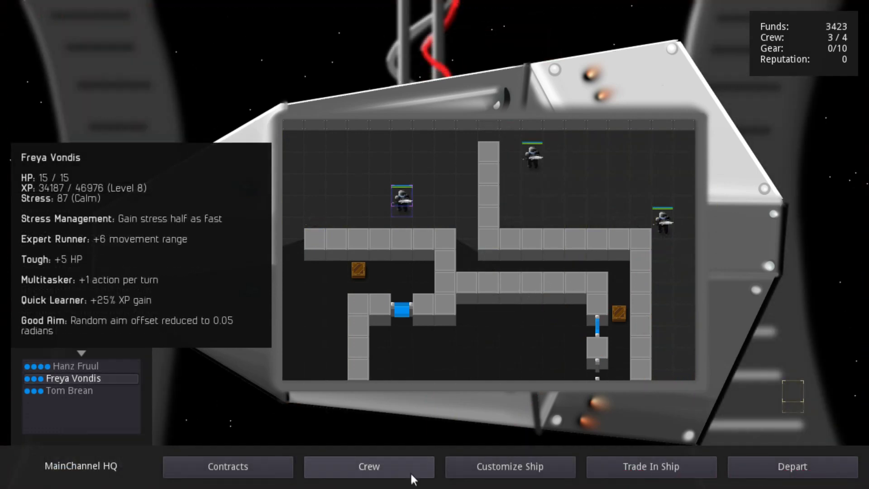
# - In the Crew panel, dismiss Freya Vondis and hire Andrea Vorr from For Hire
pyautogui.click(408, 466)
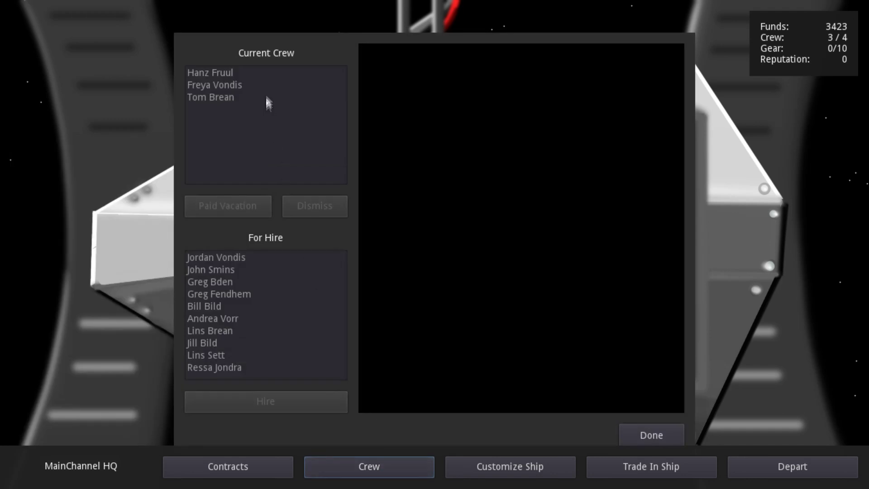
pyautogui.click(273, 73)
pyautogui.click(275, 85)
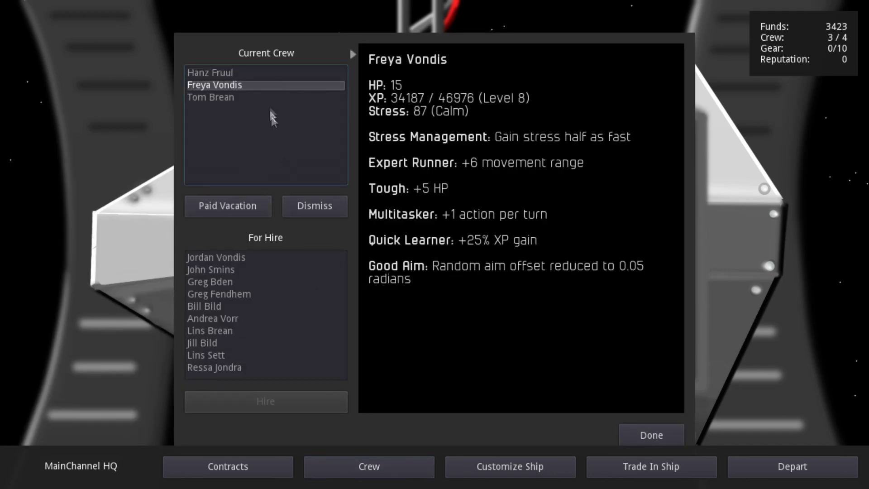
pyautogui.click(307, 208)
pyautogui.click(282, 319)
pyautogui.click(283, 401)
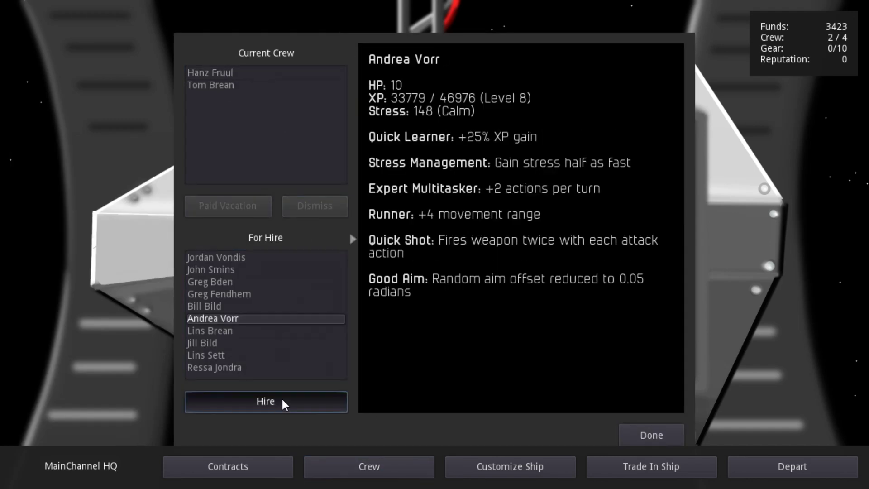